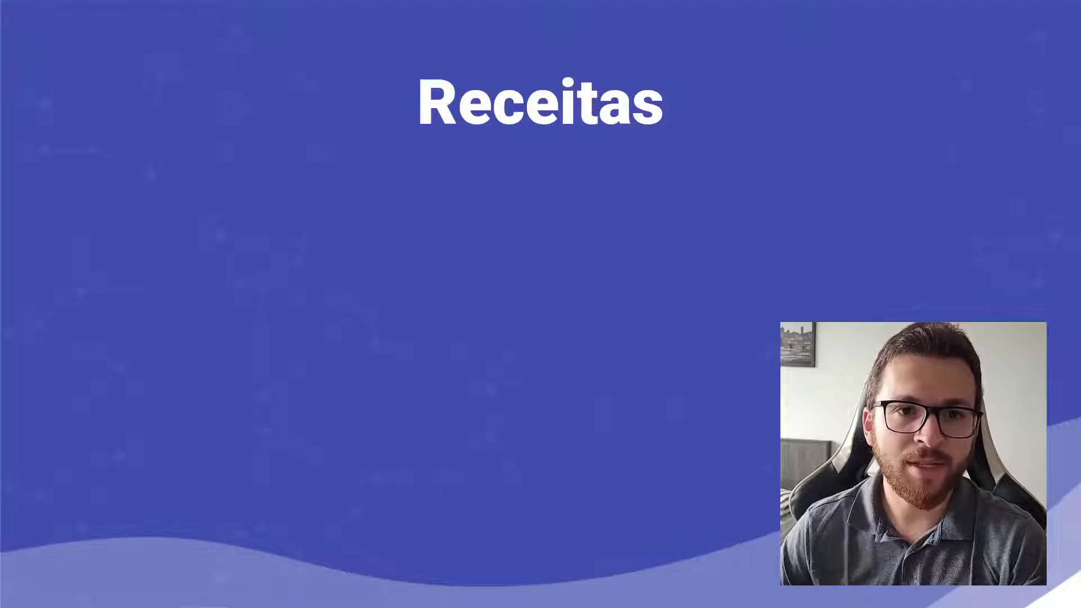
pyautogui.press('Right')
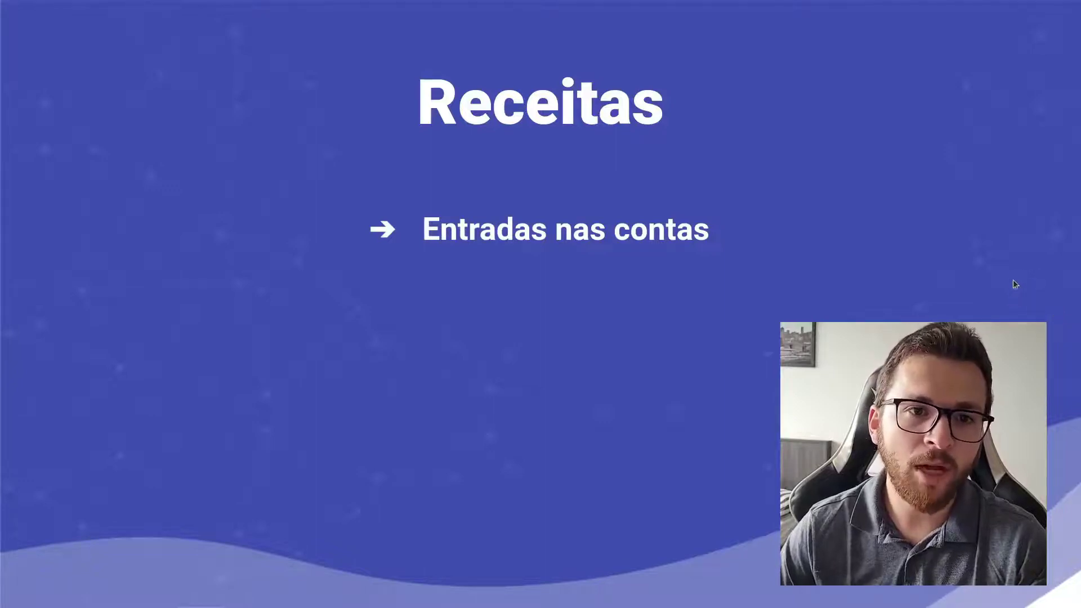
pyautogui.press('Right')
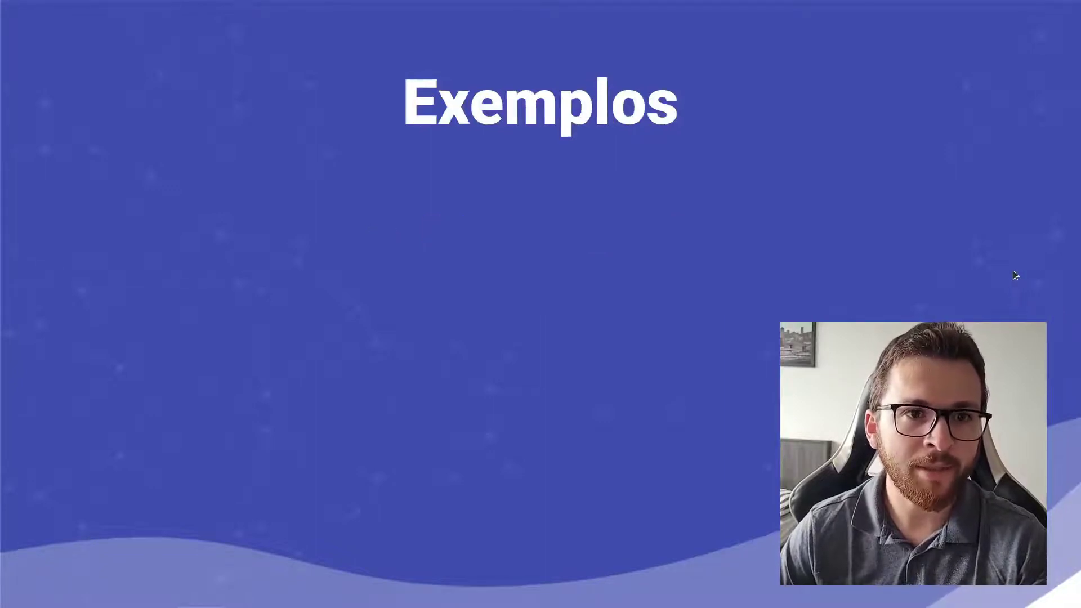
pyautogui.press('Right')
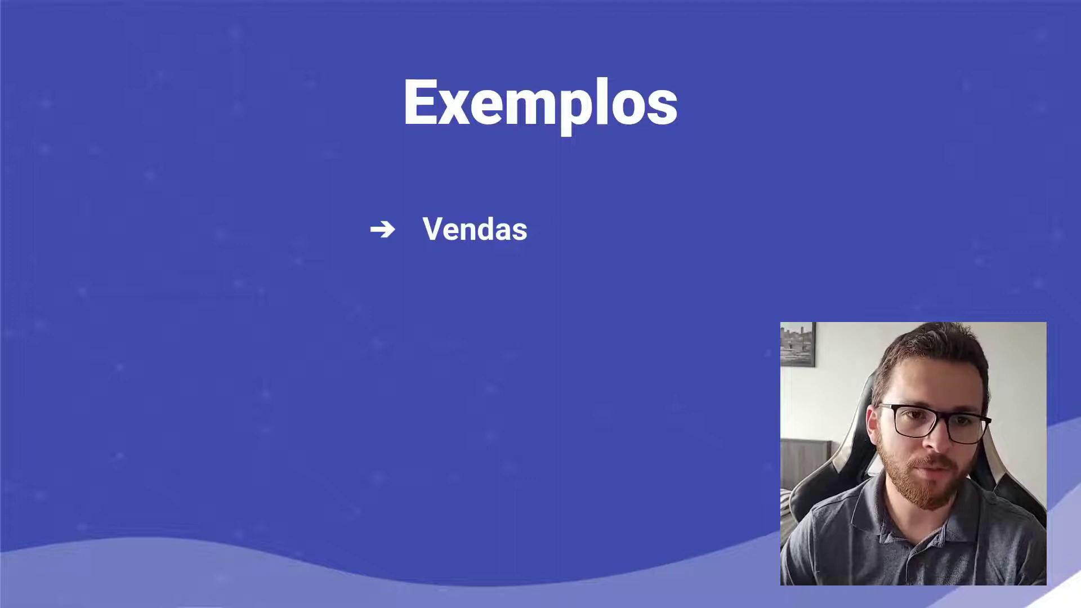
pyautogui.press('Right')
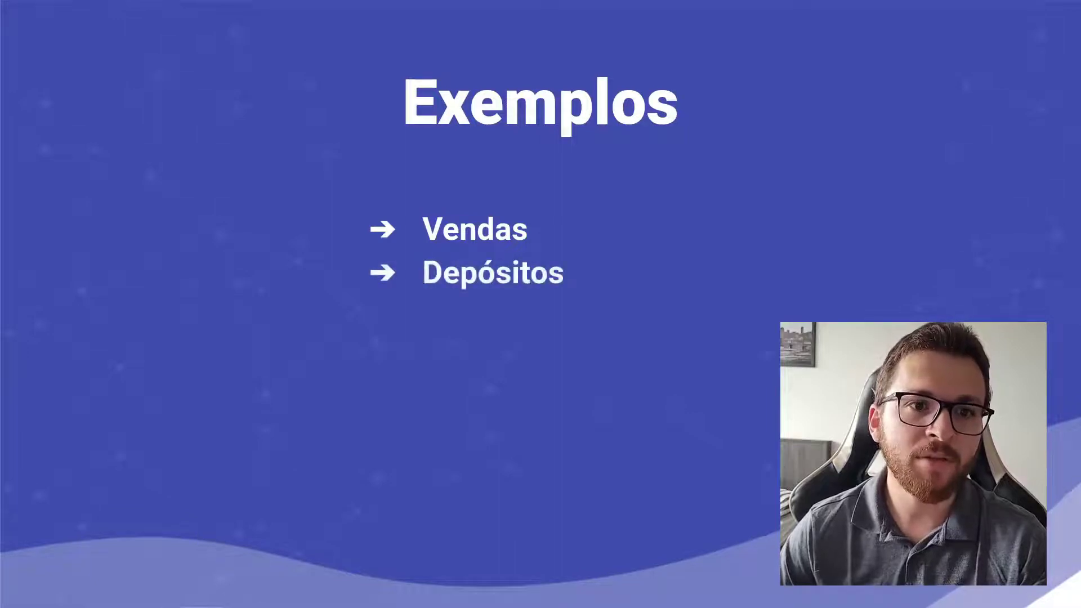
pyautogui.press('Right')
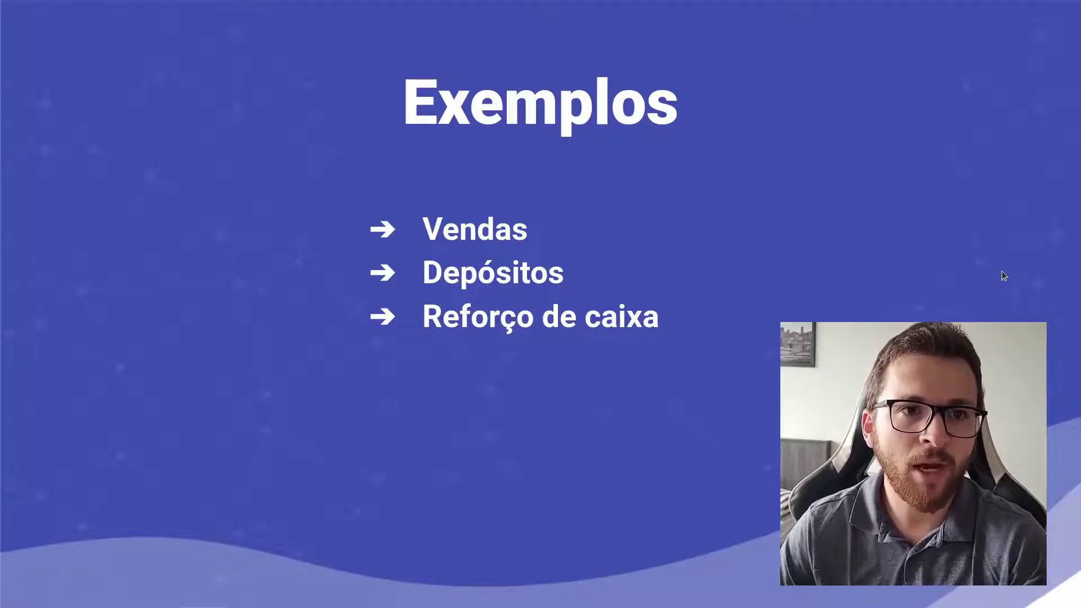
pyautogui.press('Right')
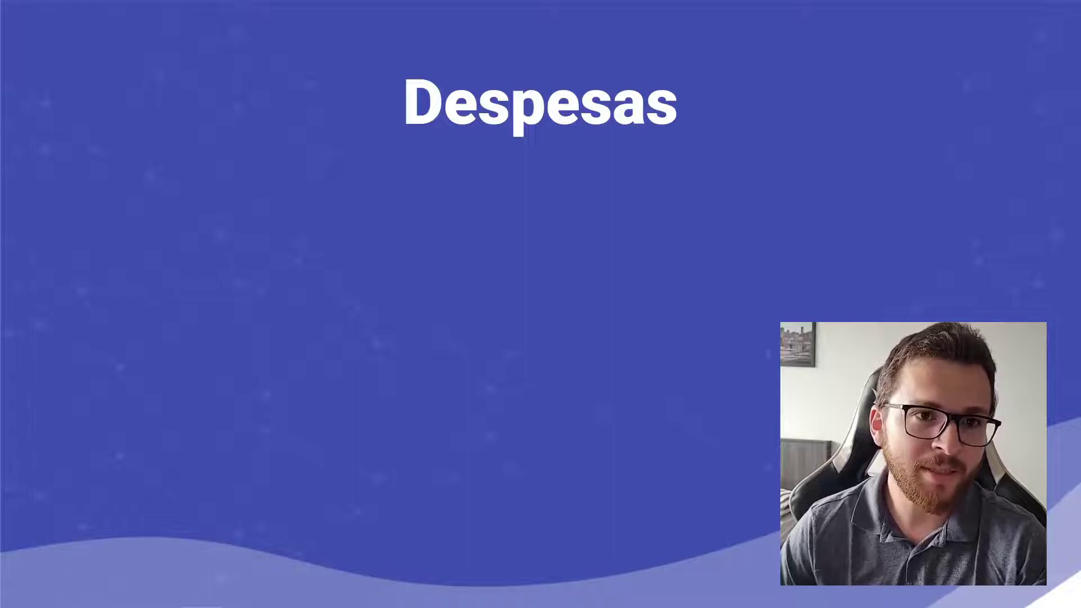
pyautogui.press('Right')
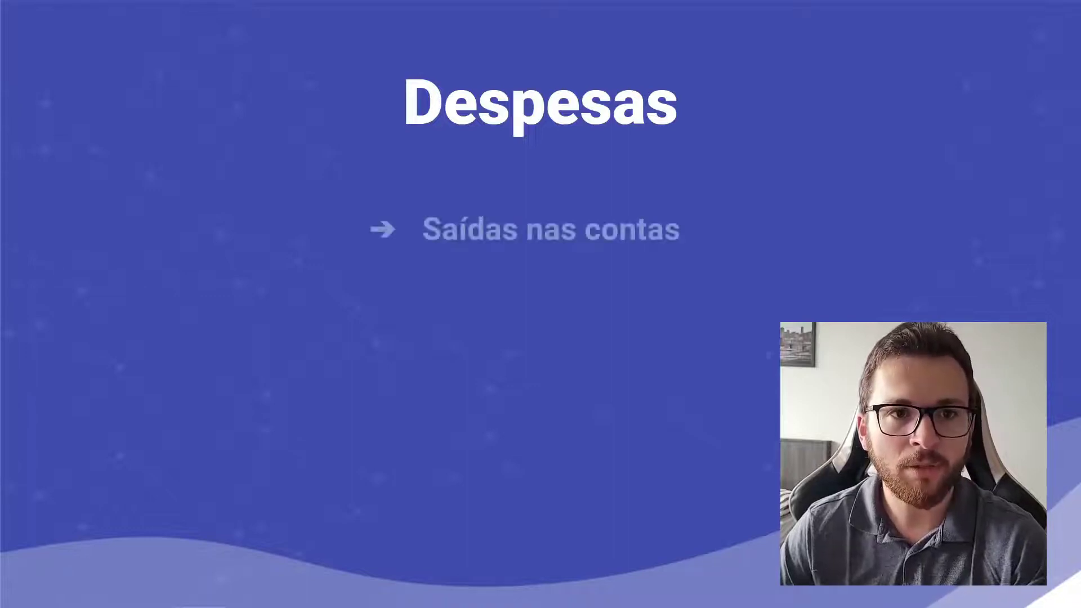
pyautogui.press('Right')
pyautogui.press('Right')
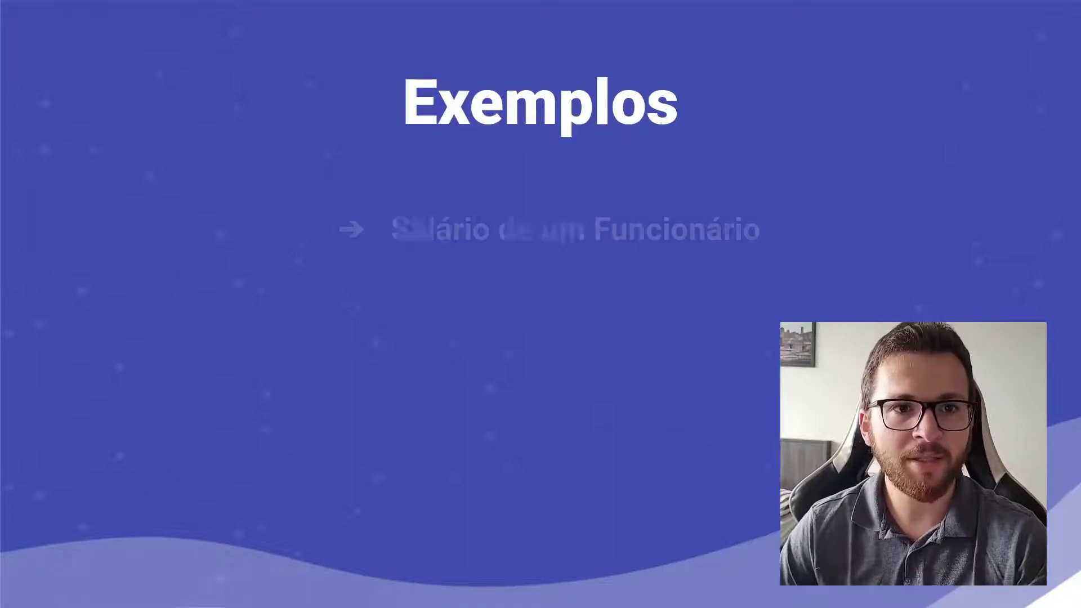
pyautogui.press('Right')
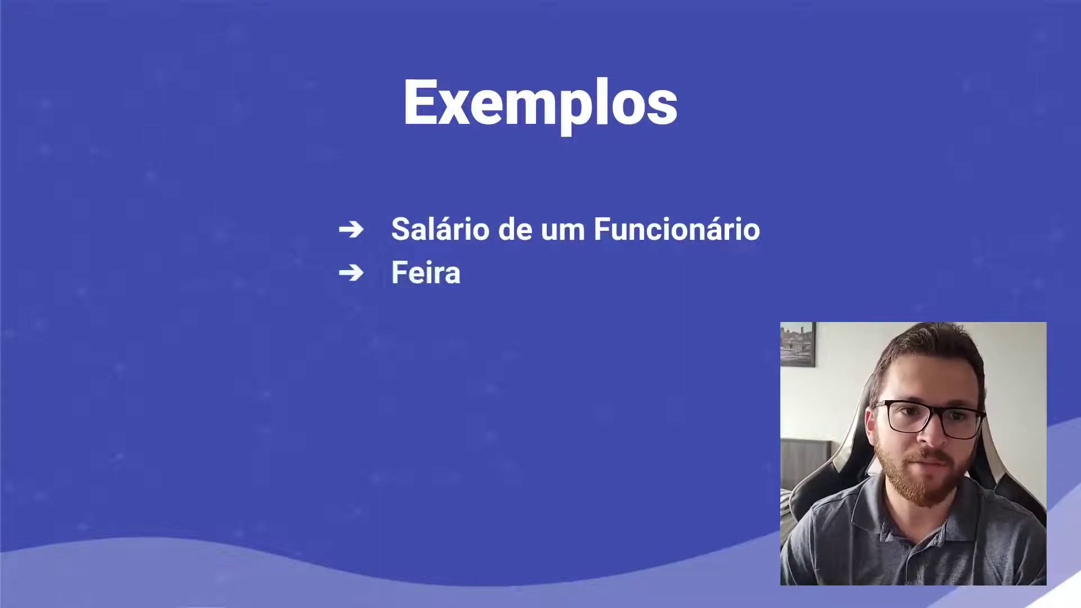
pyautogui.press('Right')
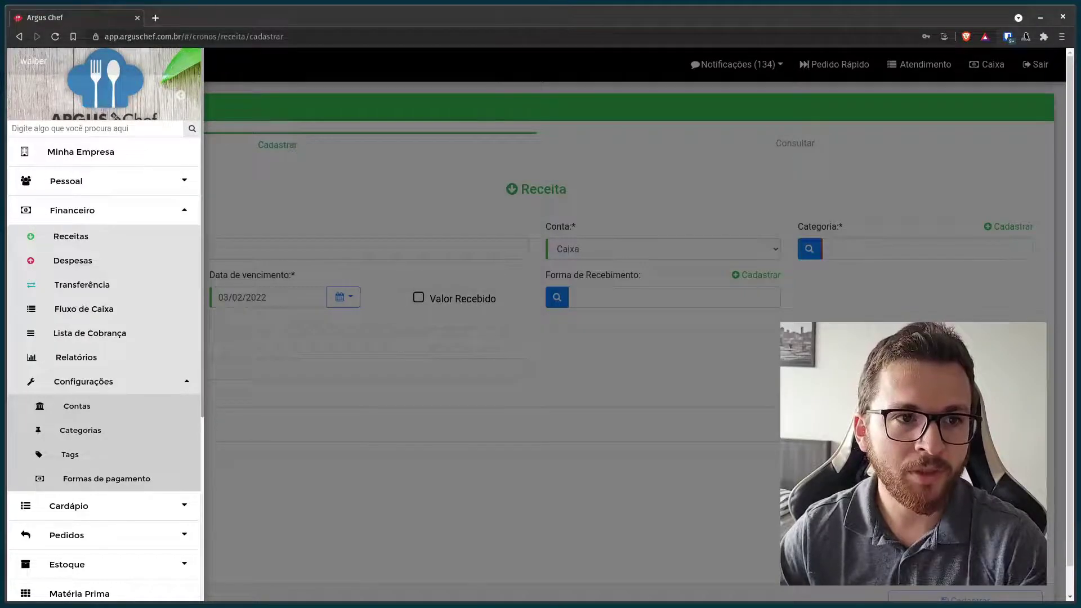
# Step: Open the Despesas registration form in the Financeiro area and look over its fields
pyautogui.click(89, 260)
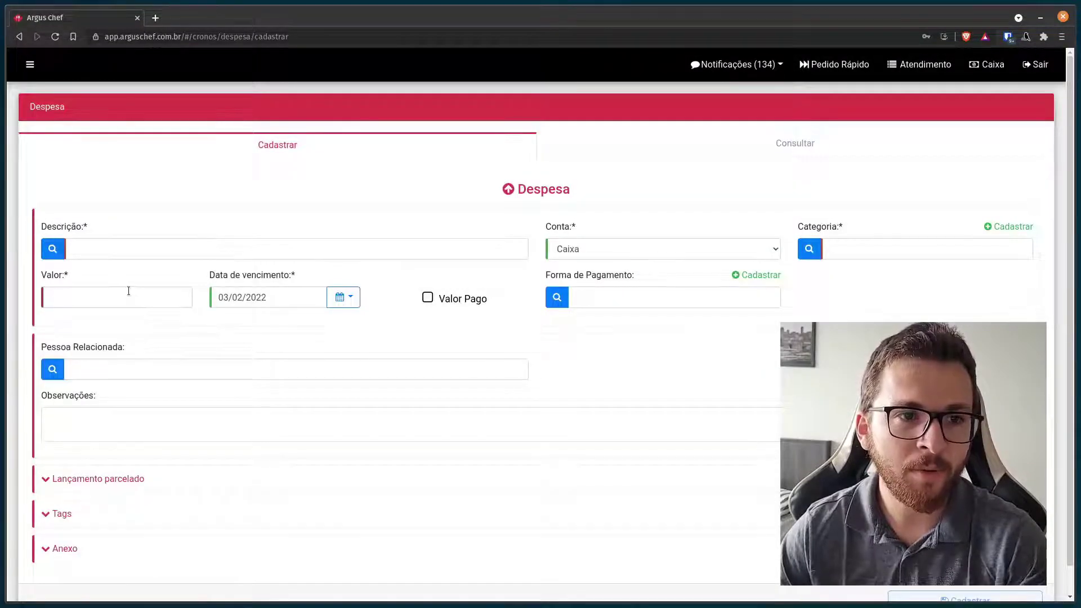
pyautogui.scroll(-1, 167, 318)
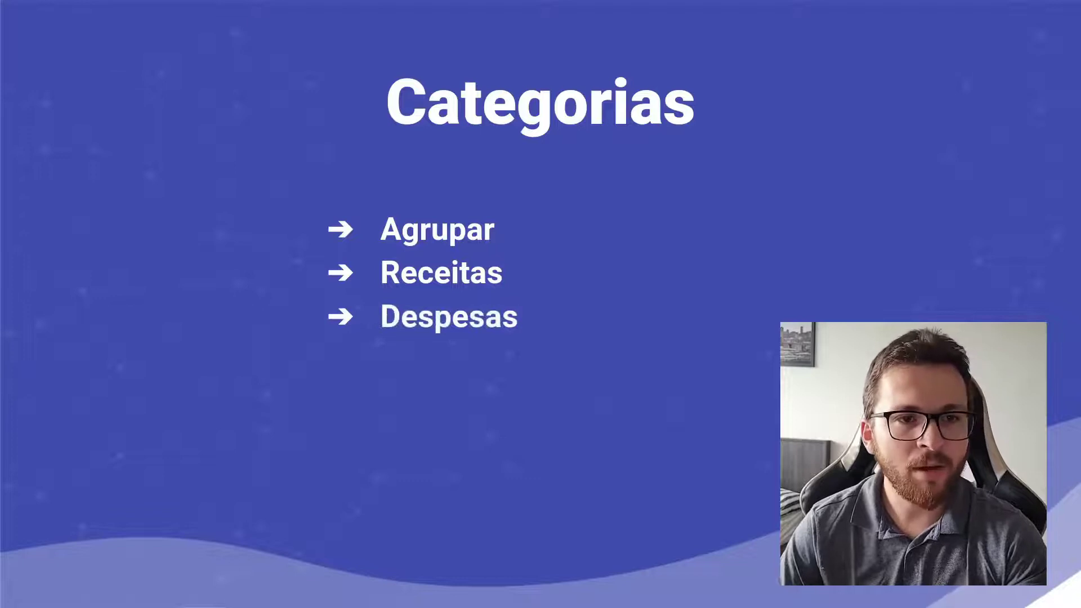
pyautogui.press('Right')
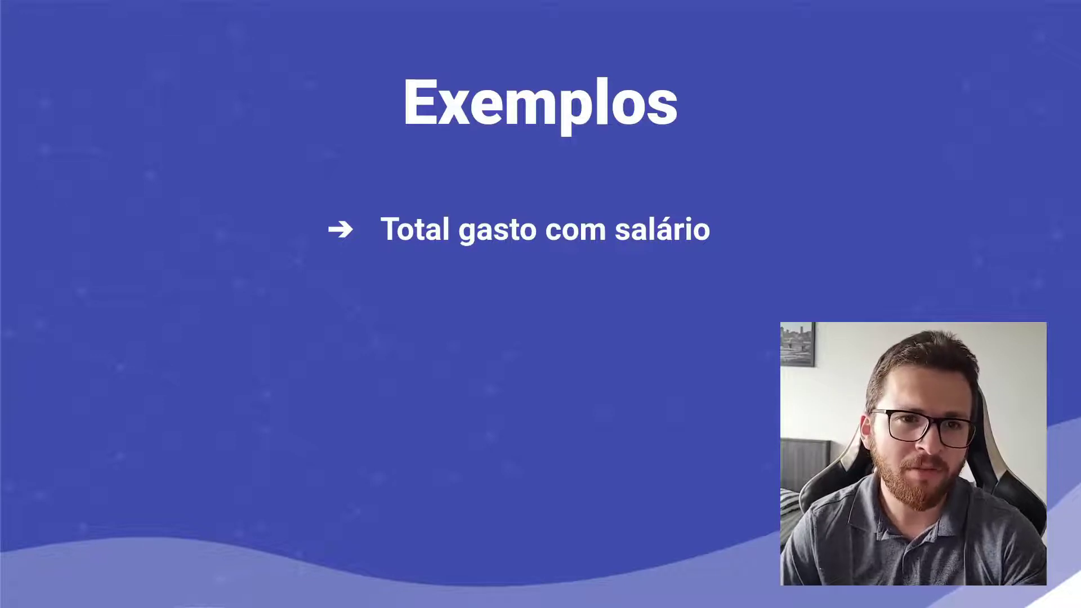
pyautogui.press('Right')
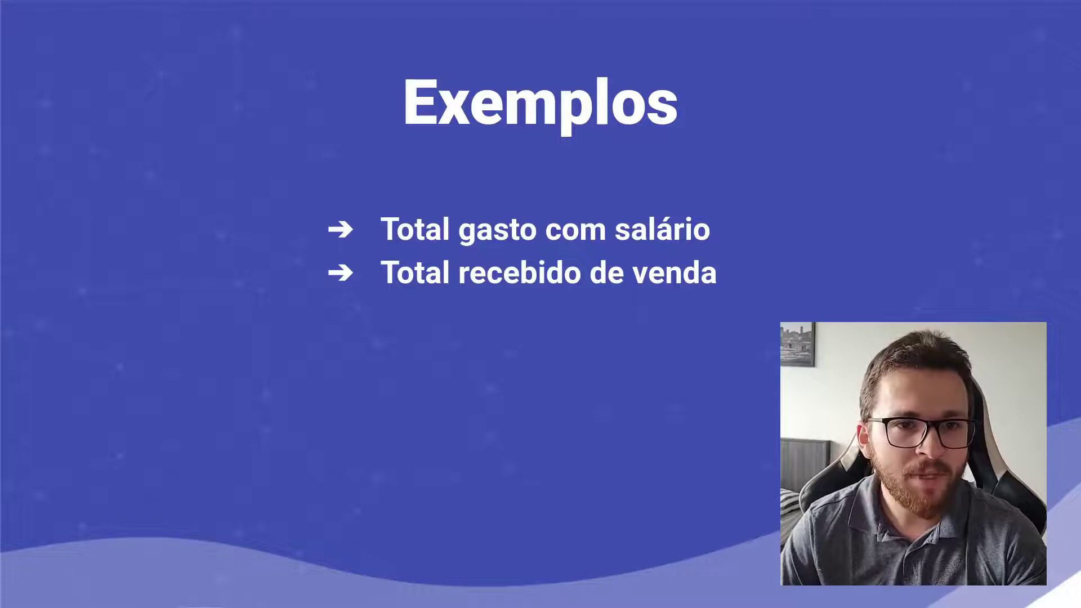
pyautogui.press('Right')
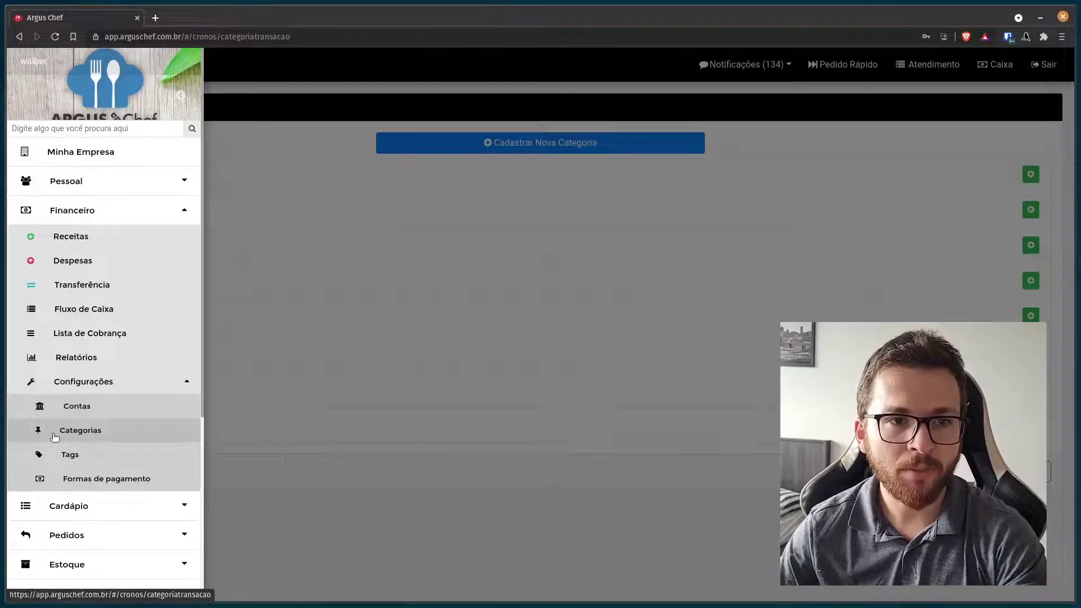
# Step: Open the Categorias settings, view the new category form with its type and colour options, and close it without saving
pyautogui.click(51, 438)
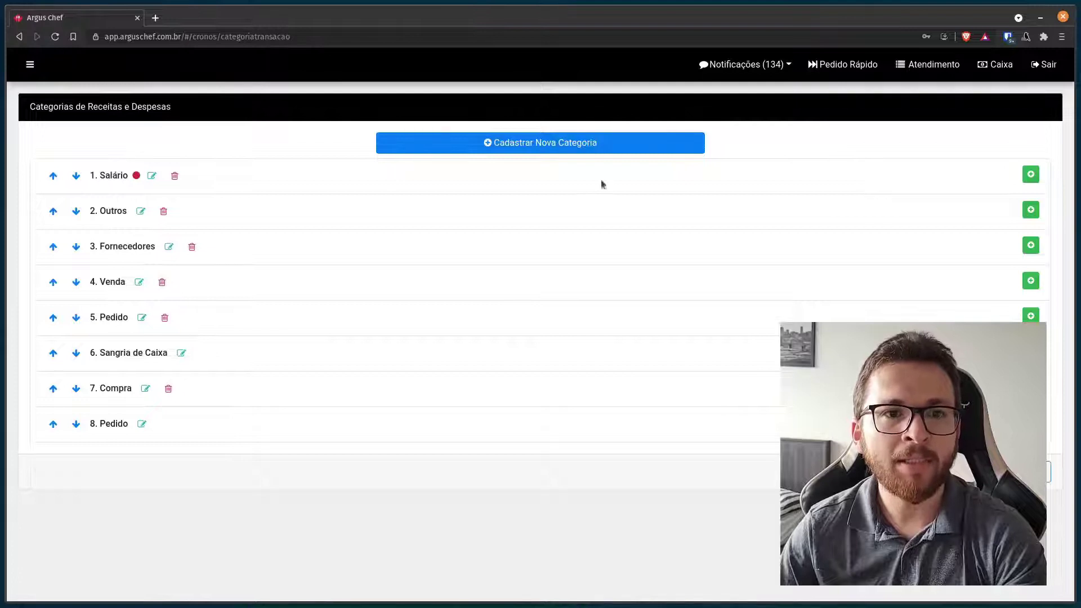
pyautogui.click(528, 144)
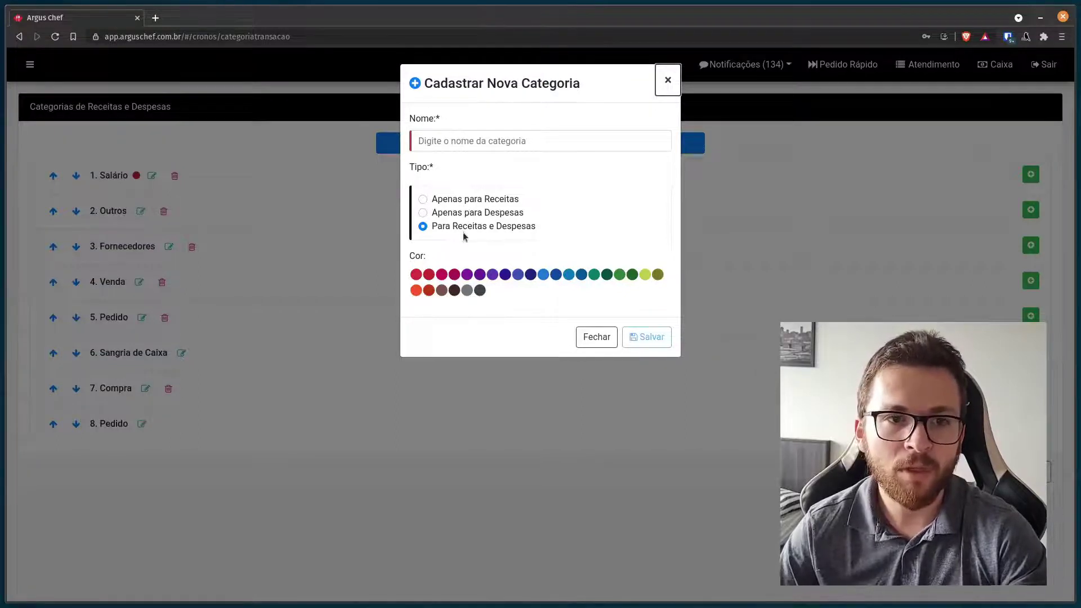
pyautogui.click(587, 337)
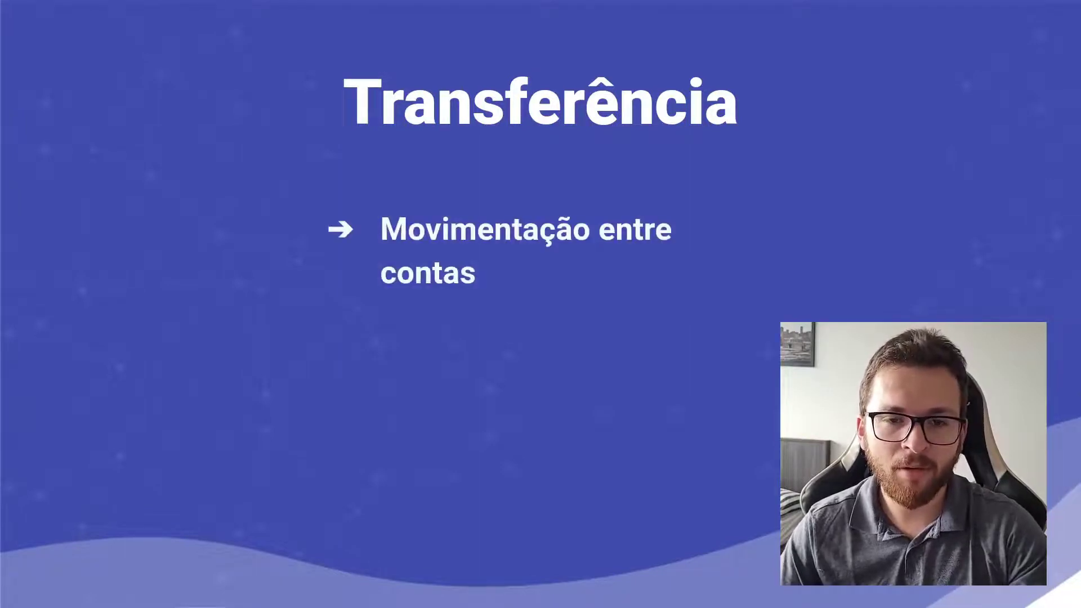
pyautogui.press('Right')
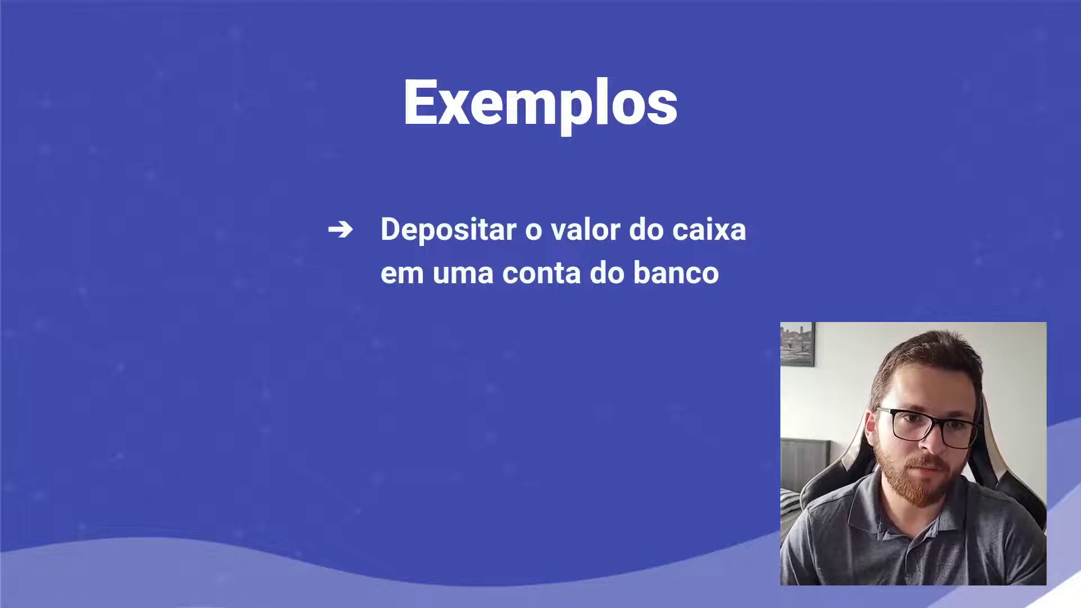
pyautogui.press('Right')
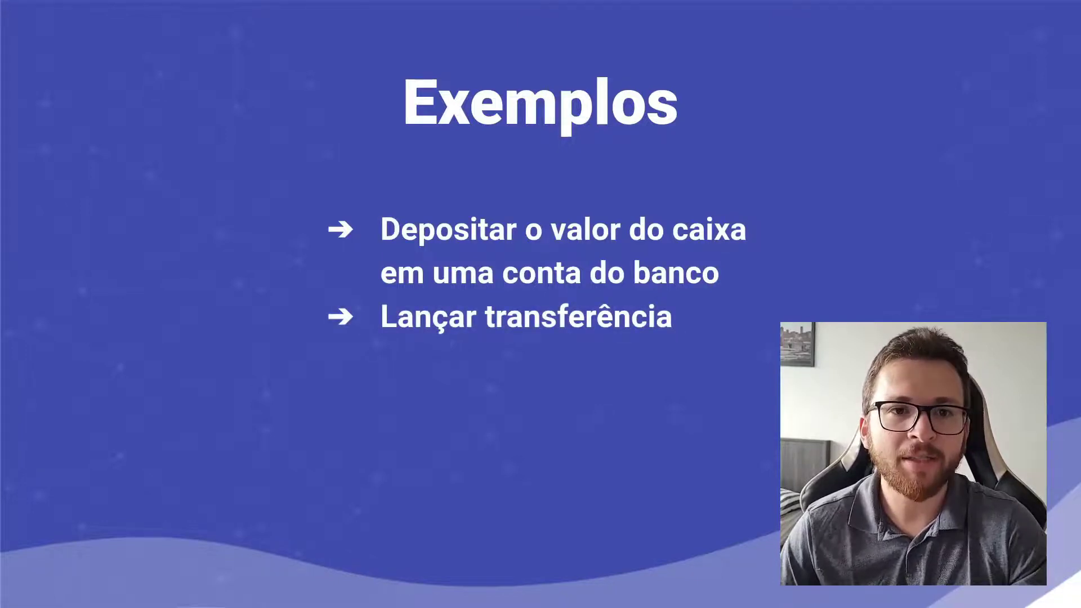
pyautogui.press('Right')
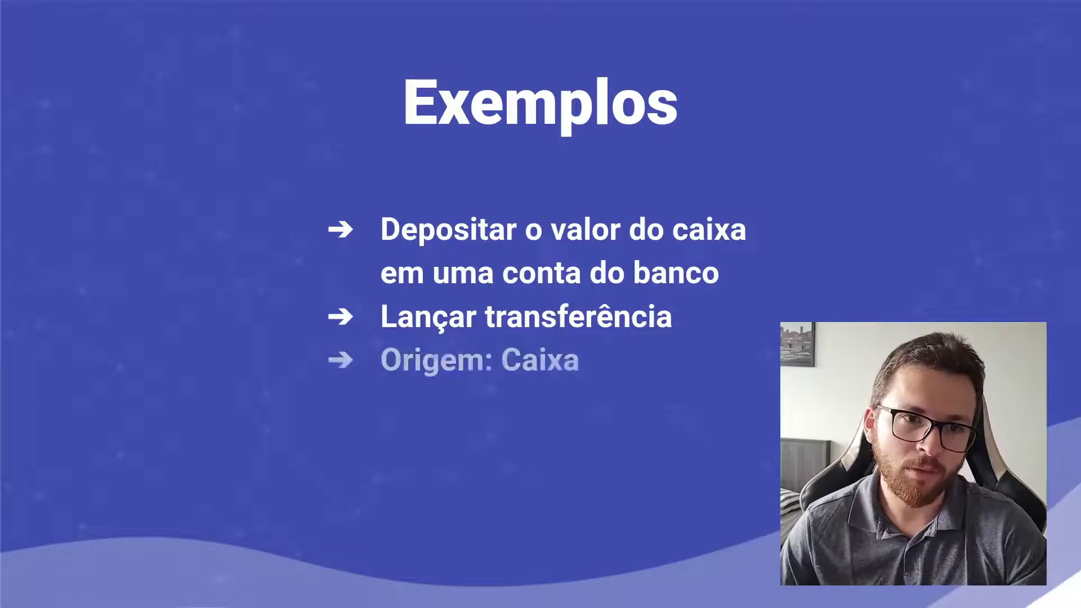
pyautogui.press('Right')
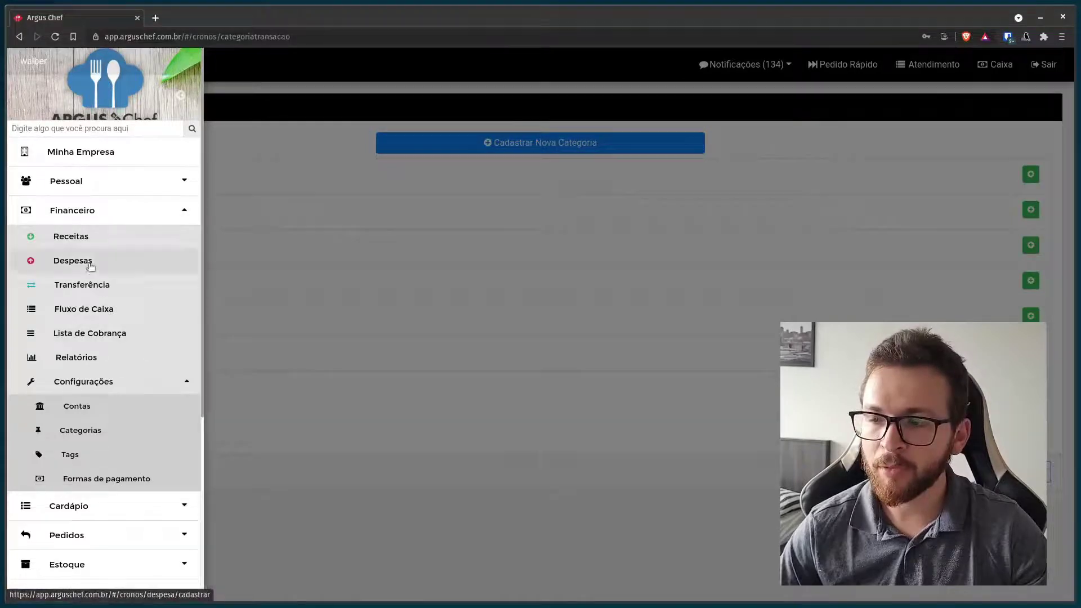
# Step: Open the Transferência form in Financeiro and view the accounts available as the transfer's origin
pyautogui.click(75, 296)
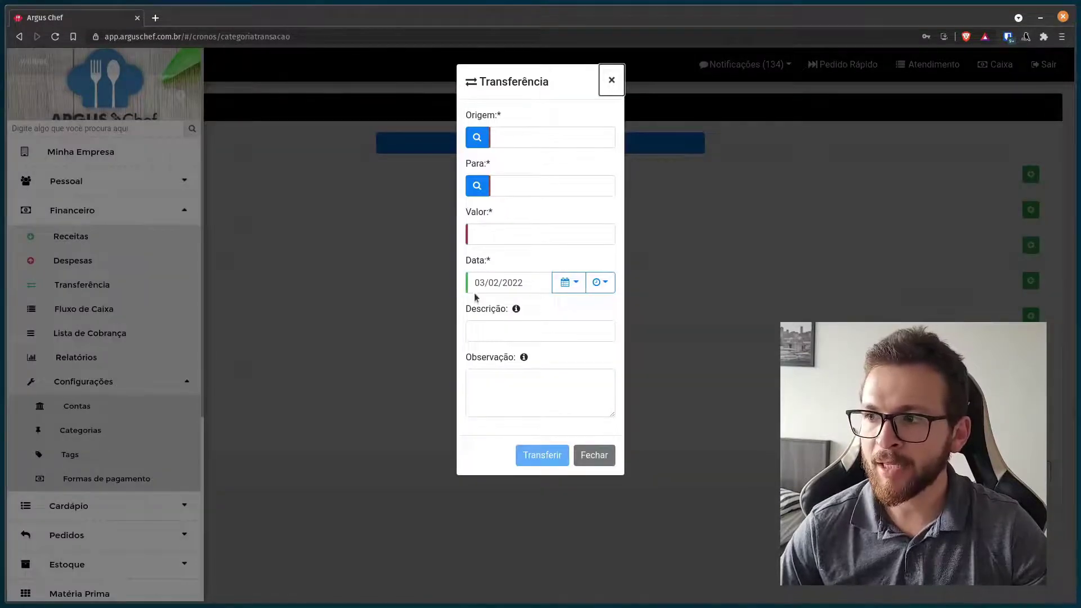
pyautogui.click(523, 134)
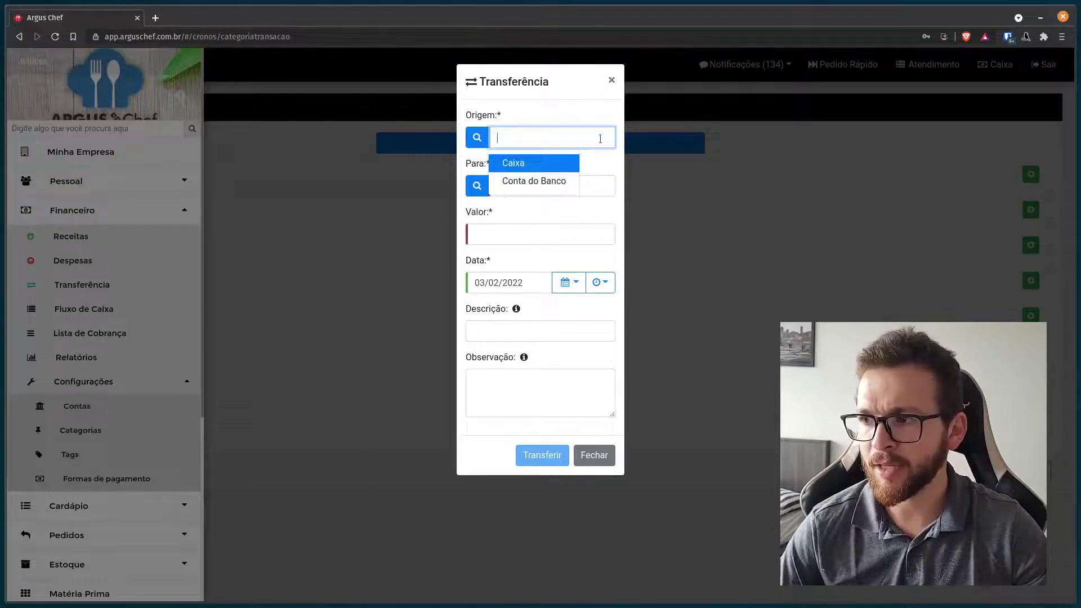
pyautogui.click(605, 172)
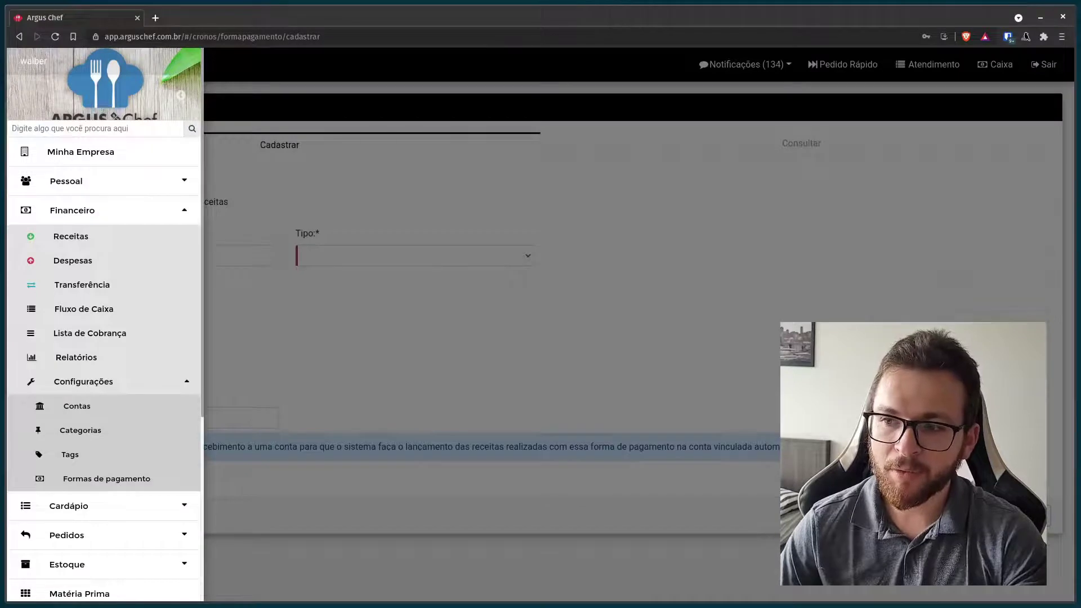
# Step: Open the Formas de pagamento registration form, check its linked account and name fields, and set the type to Cartão de crédito
pyautogui.click(79, 488)
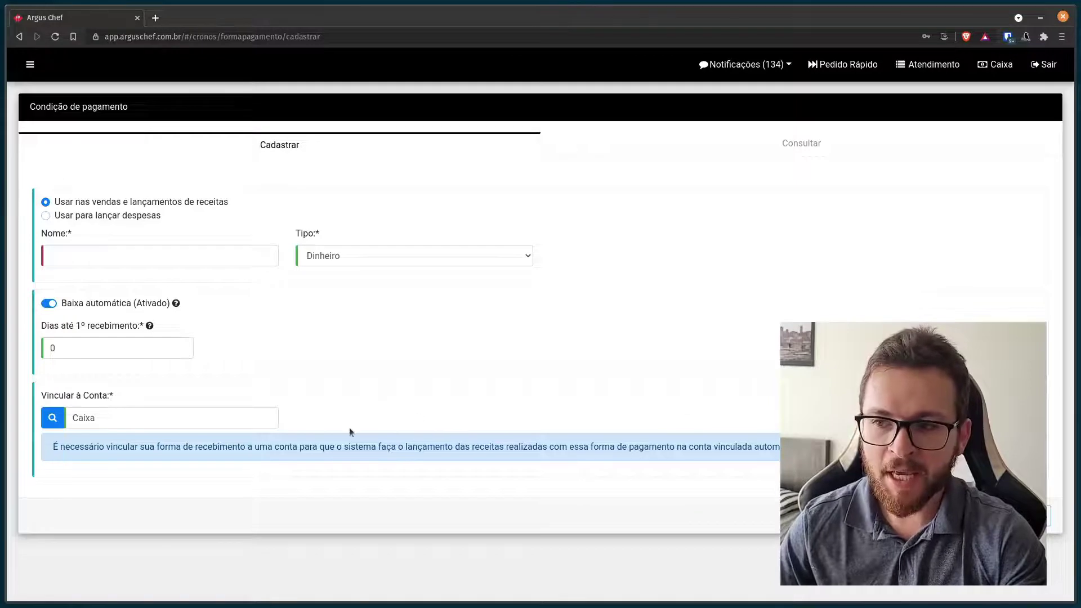
pyautogui.click(139, 418)
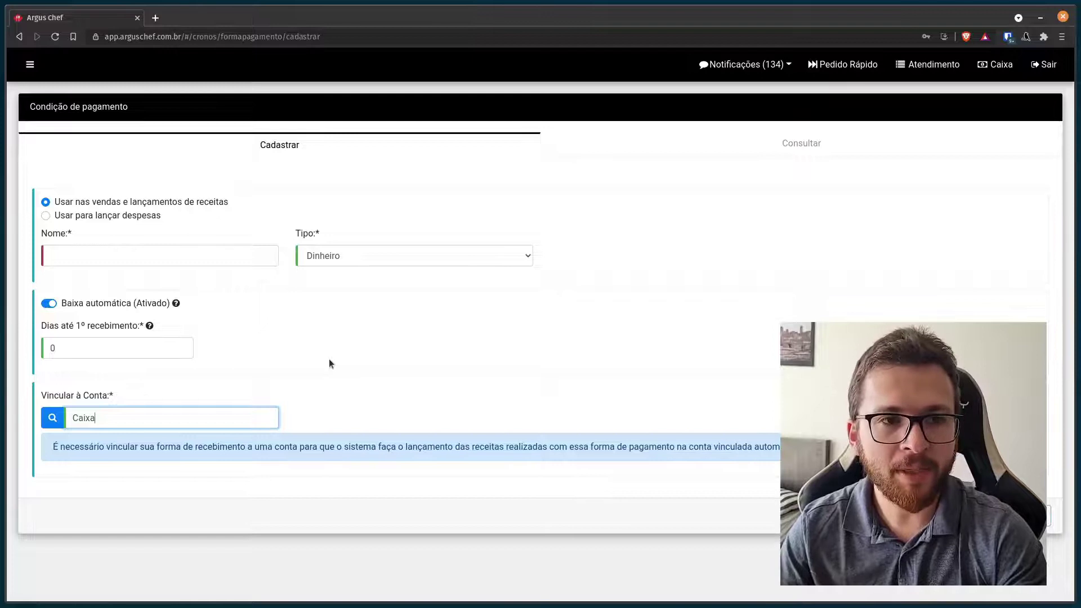
pyautogui.click(152, 264)
pyautogui.click(357, 278)
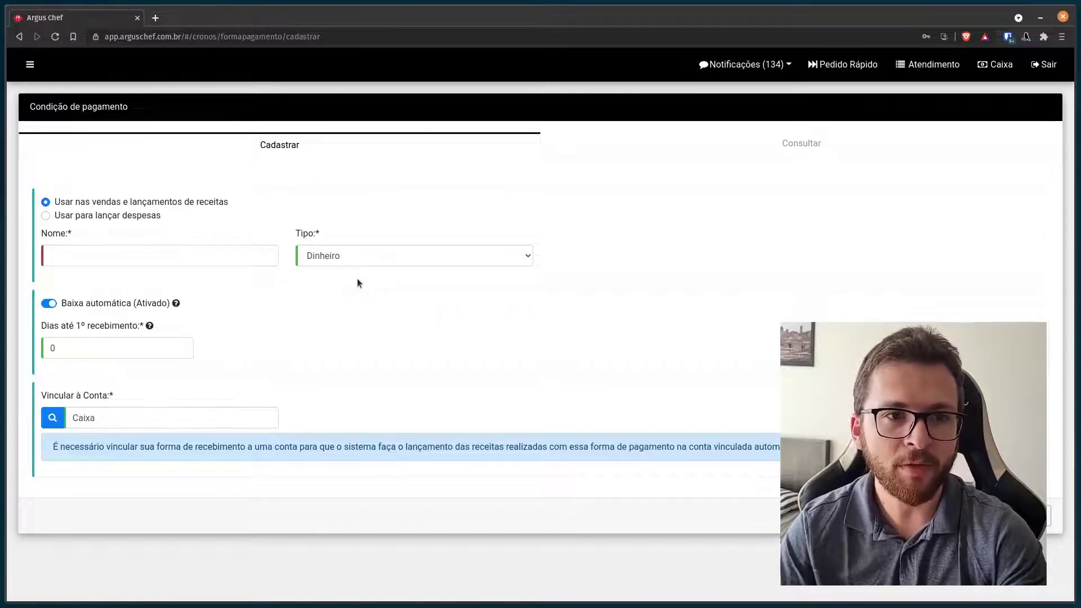
pyautogui.click(381, 262)
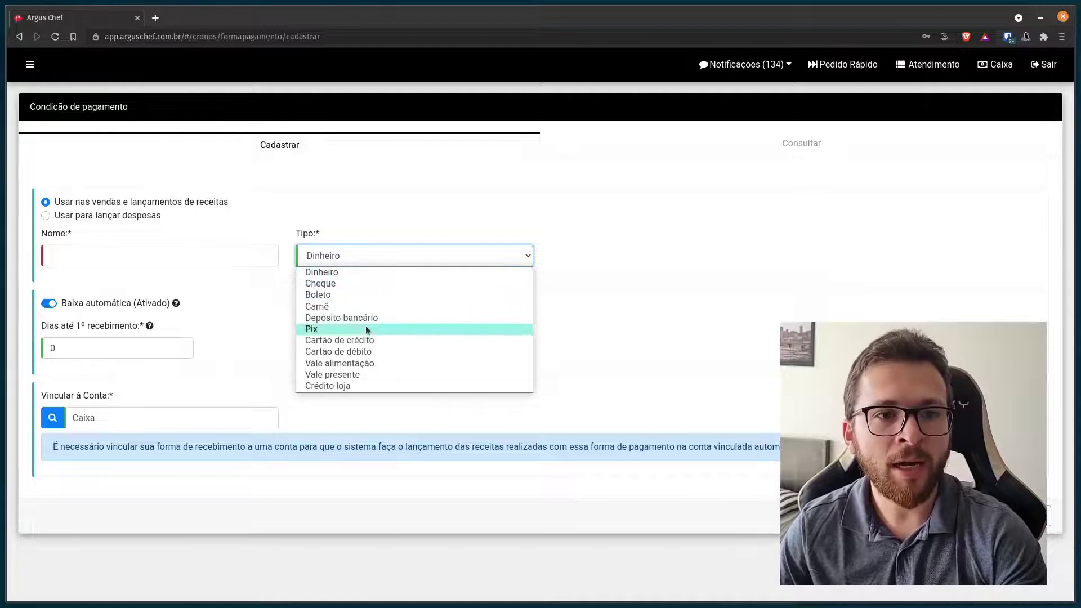
pyautogui.click(364, 340)
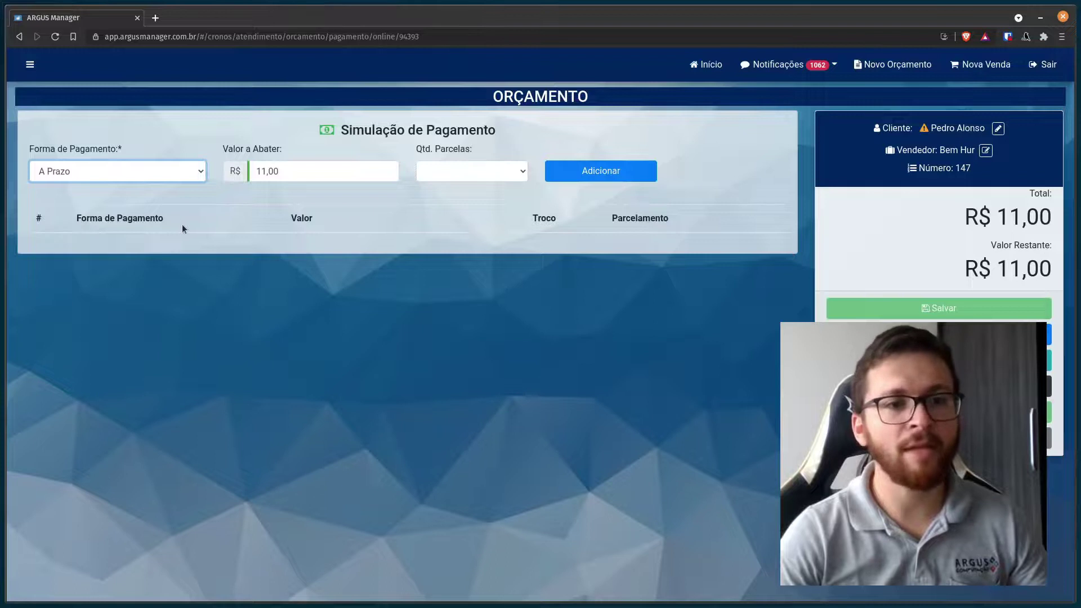
pyautogui.click(147, 180)
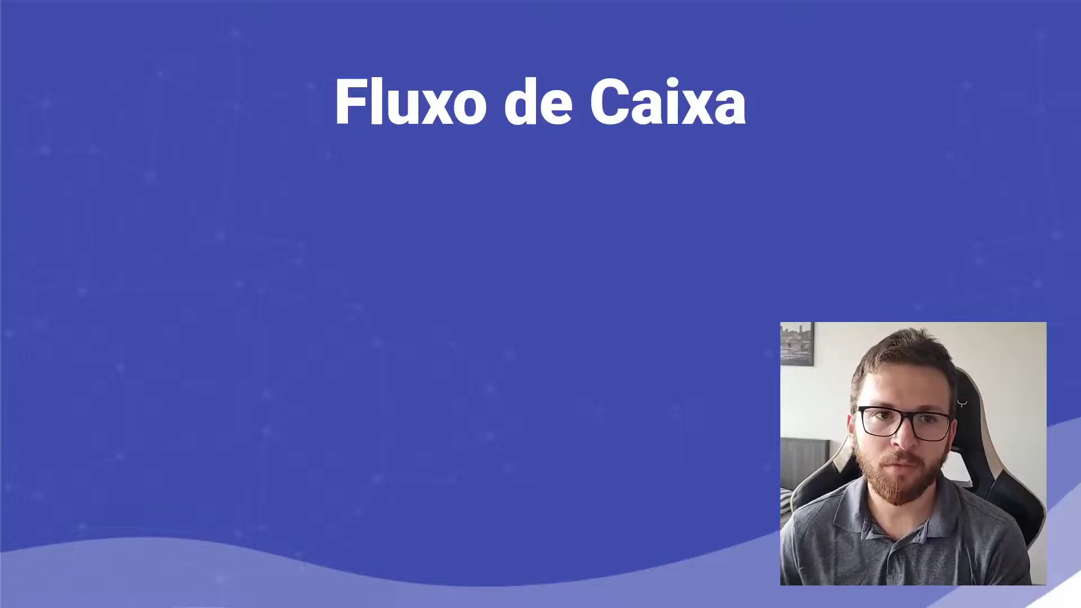
pyautogui.click(1061, 397)
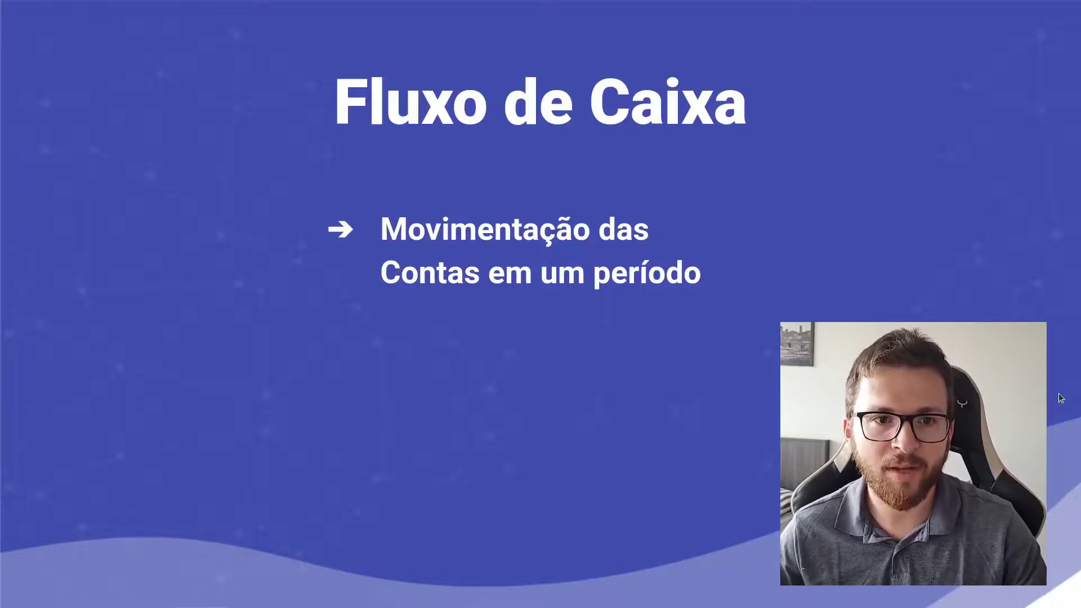
pyautogui.click(1061, 397)
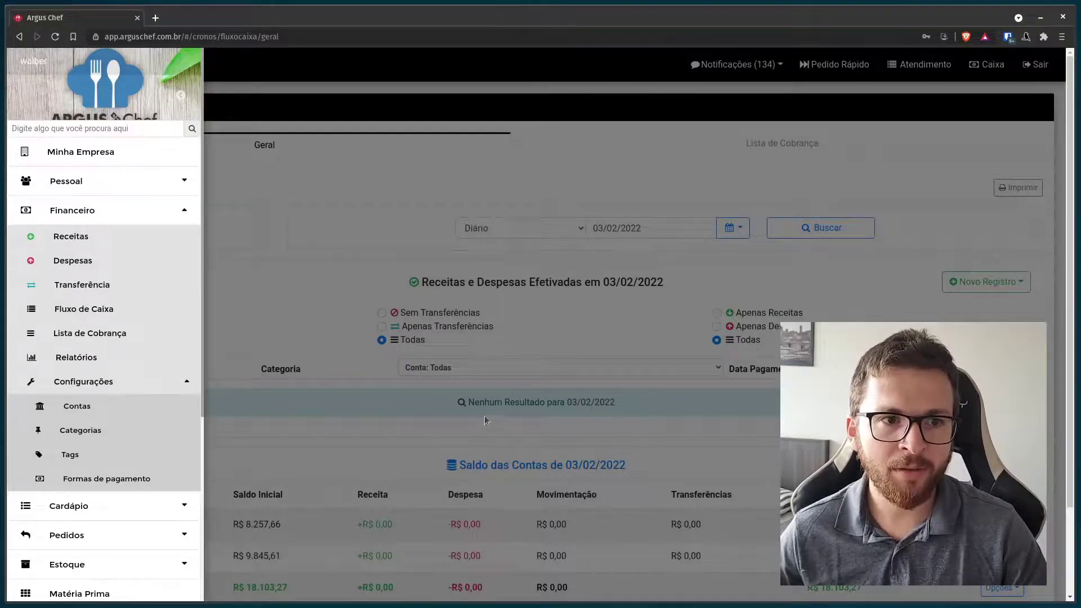
# Step: Open Fluxo de Caixa in the Financeiro area and view its search period options and transaction filters
pyautogui.click(57, 313)
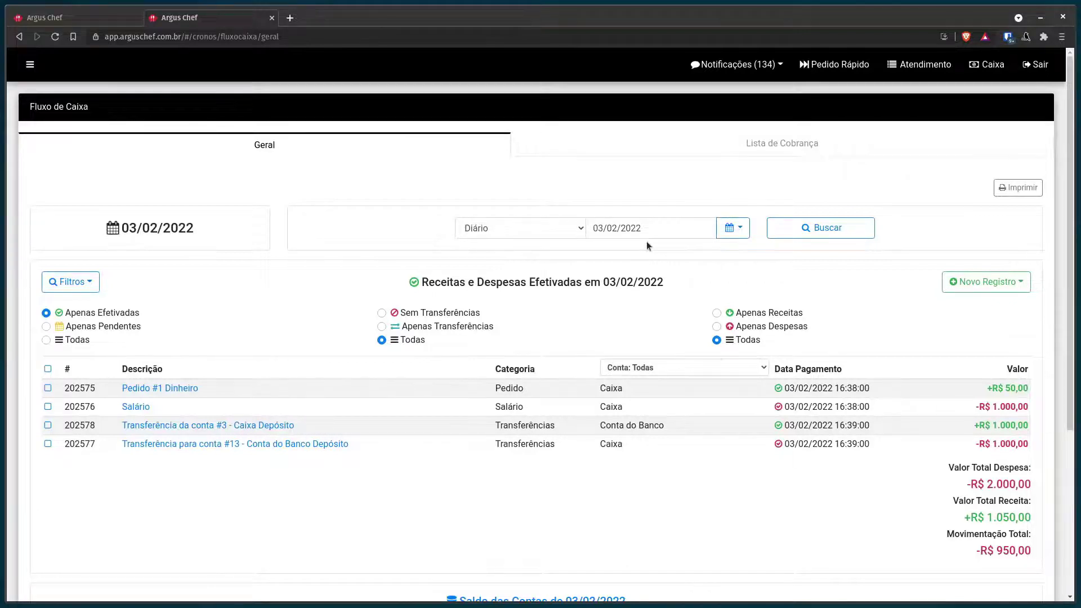
pyautogui.click(508, 232)
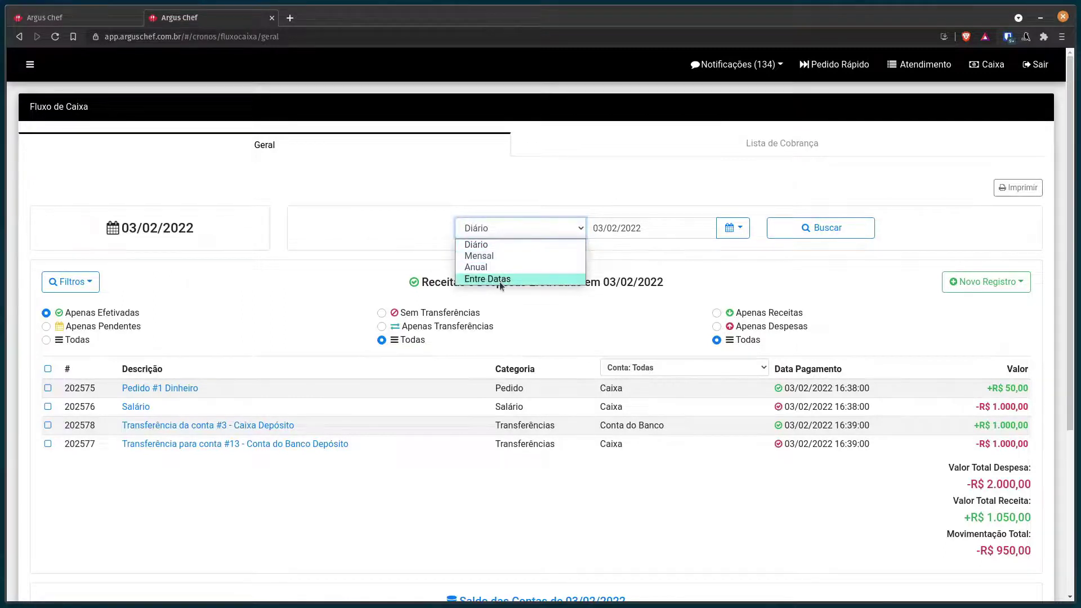
pyautogui.scroll(-2, 687, 256)
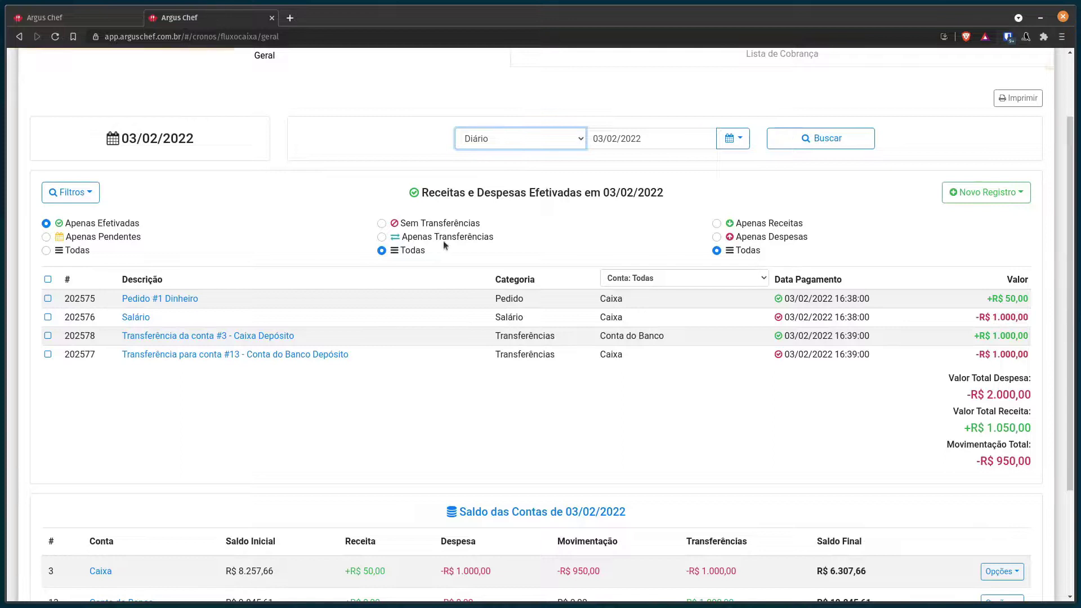
# Step: Examine the day's transactions, highlight the Movimentação Total amount, and review the account balances under Saldo das Contas
pyautogui.scroll(-3, 468, 237)
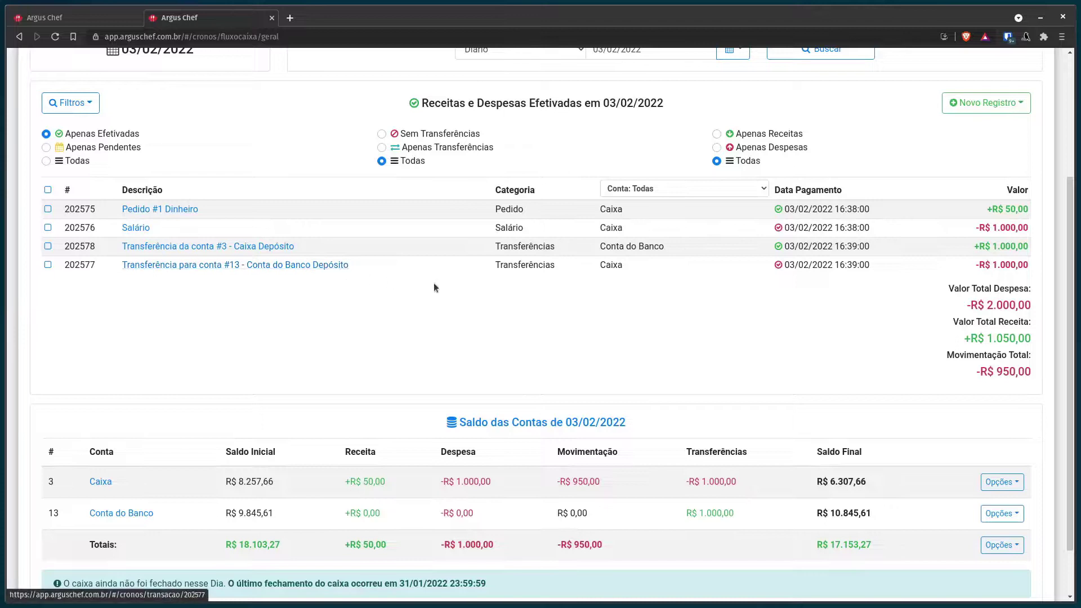
pyautogui.scroll(-2, 696, 290)
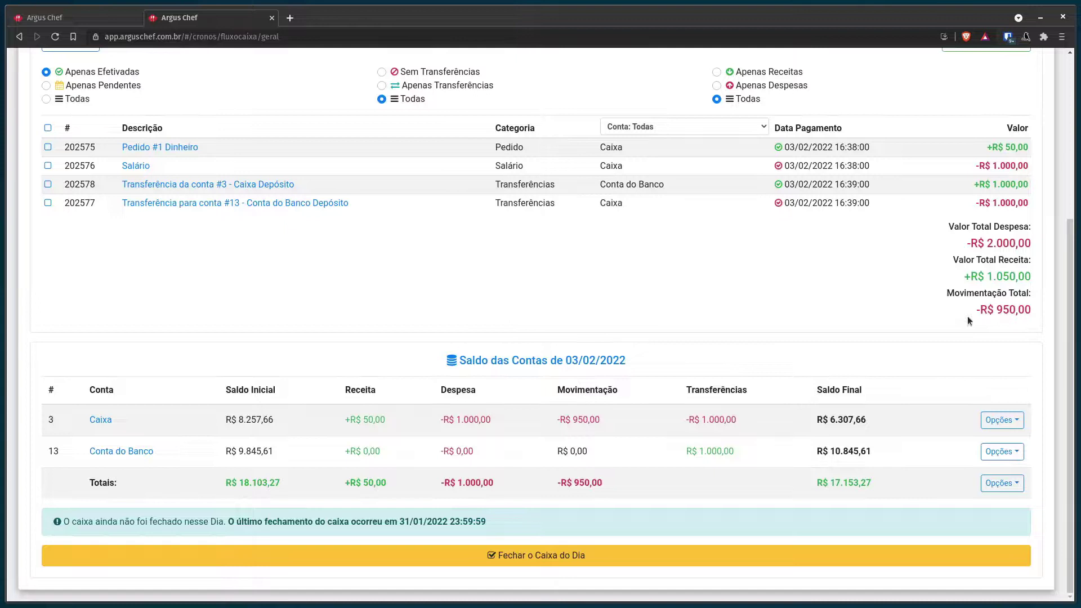
pyautogui.moveTo(974, 313); pyautogui.dragTo(1006, 316)
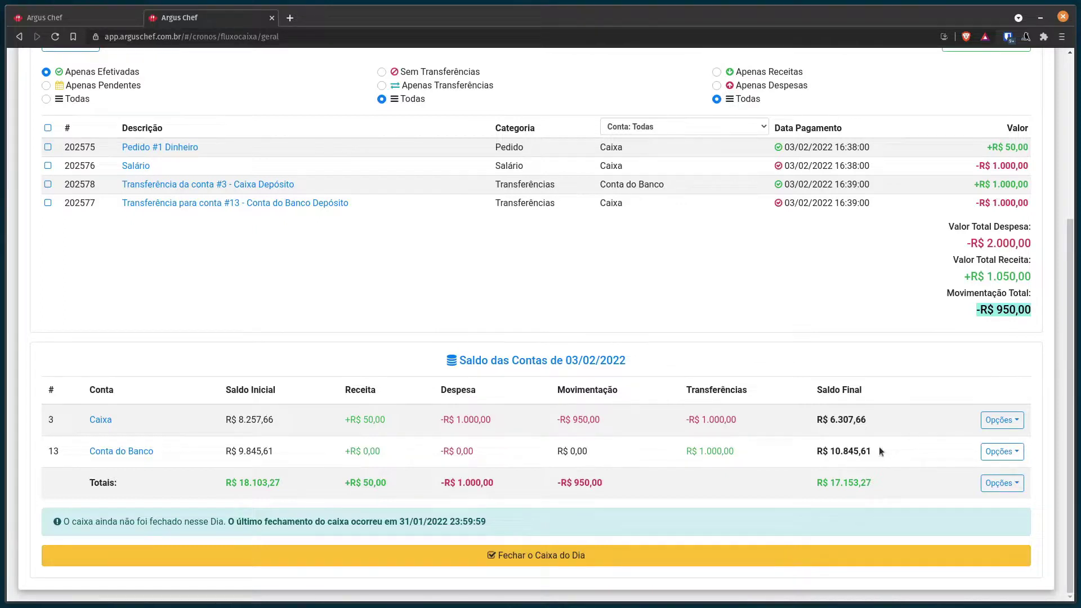
pyautogui.scroll(2, 880, 448)
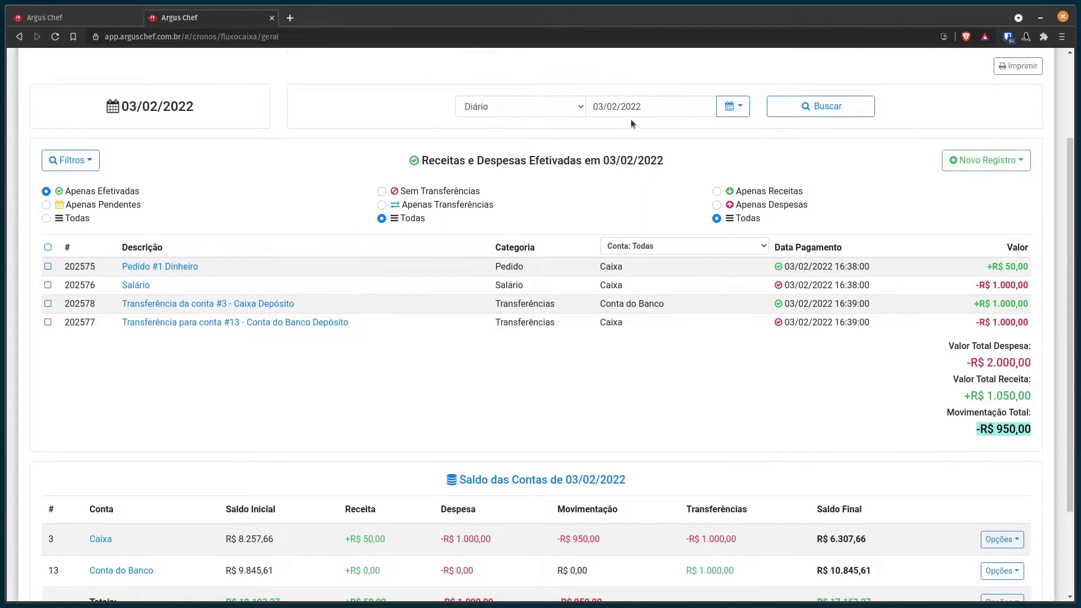
pyautogui.scroll(-2, 653, 147)
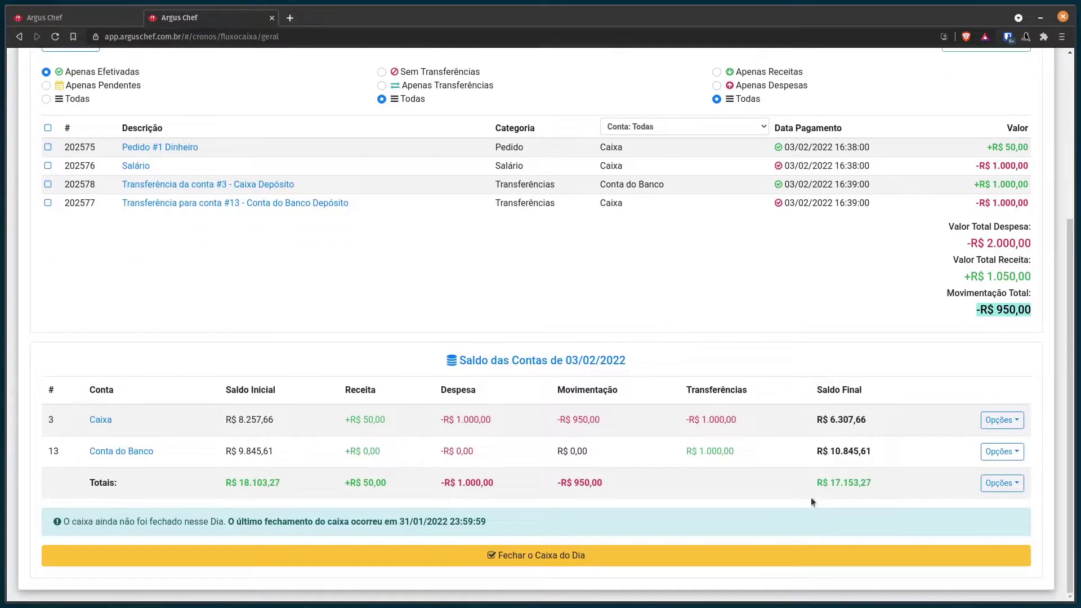